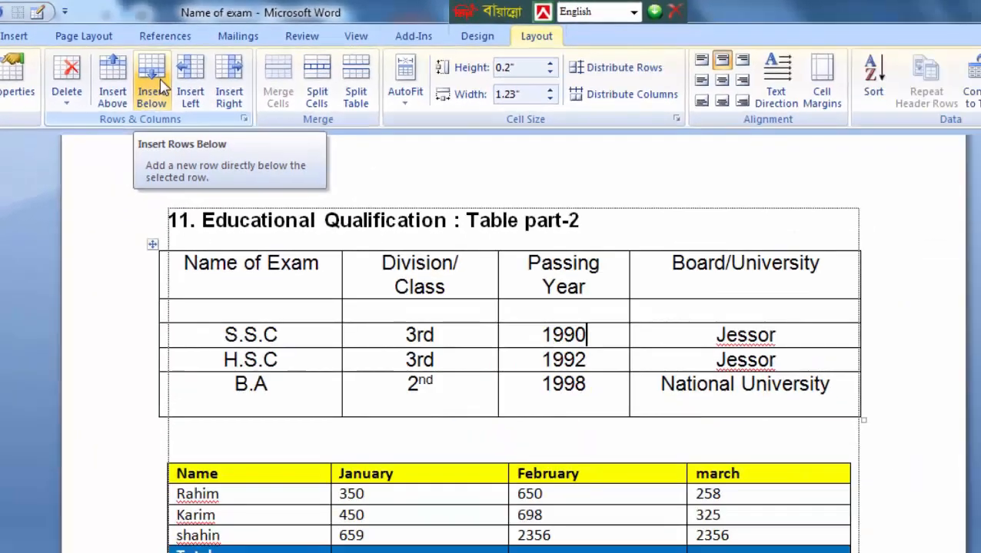
Insert a blank row below the S.S.C row and a blank column immediately before the Passing Year column
left_click(153, 86)
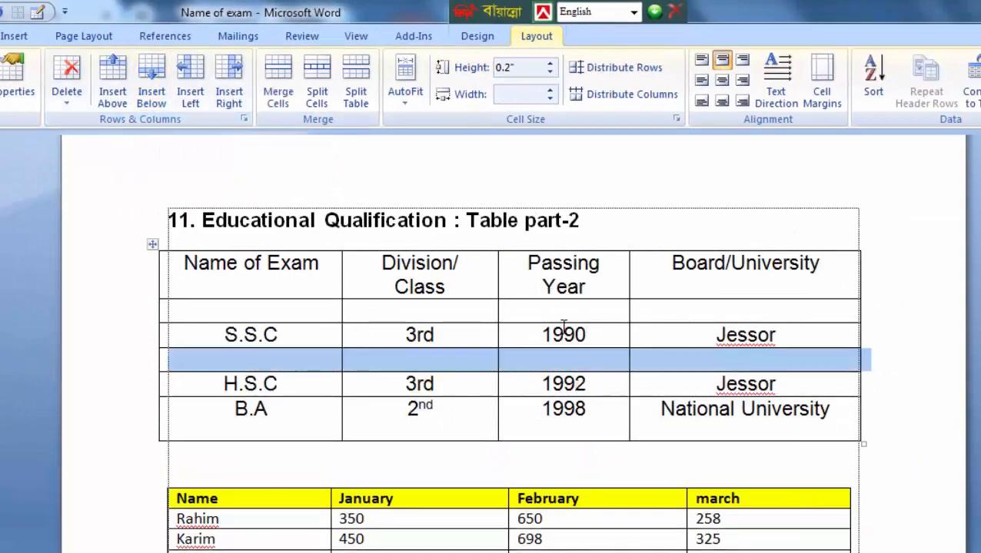
left_click(605, 339)
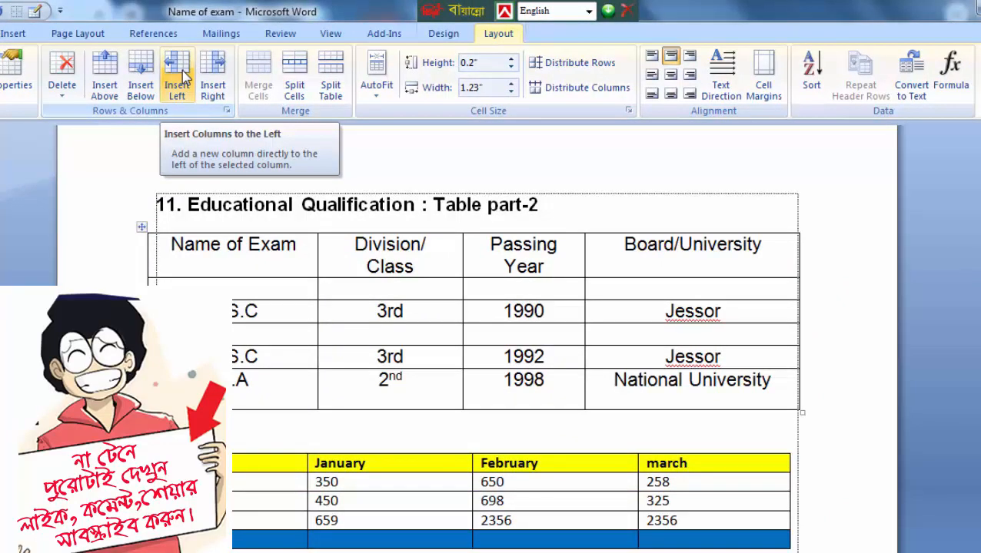
left_click(512, 311)
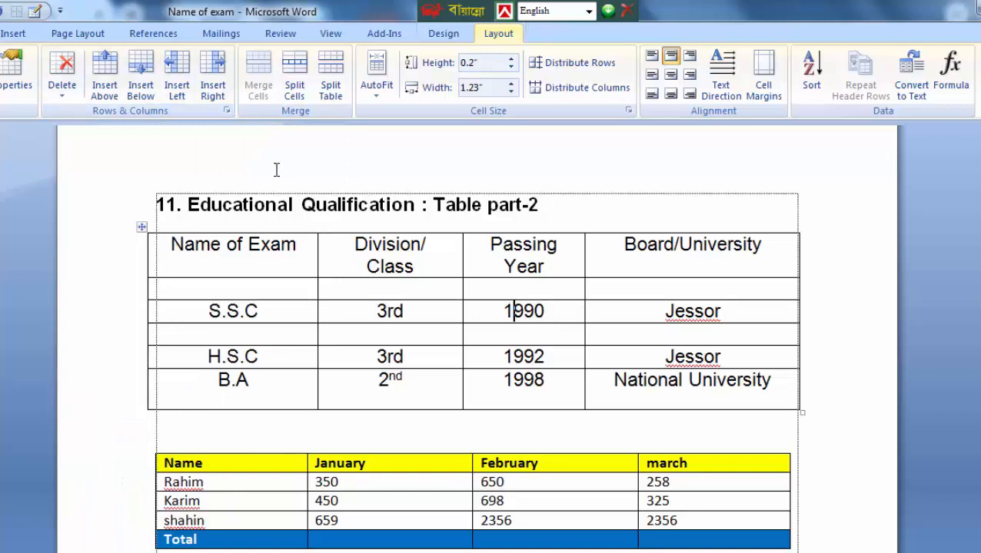
left_click(177, 85)
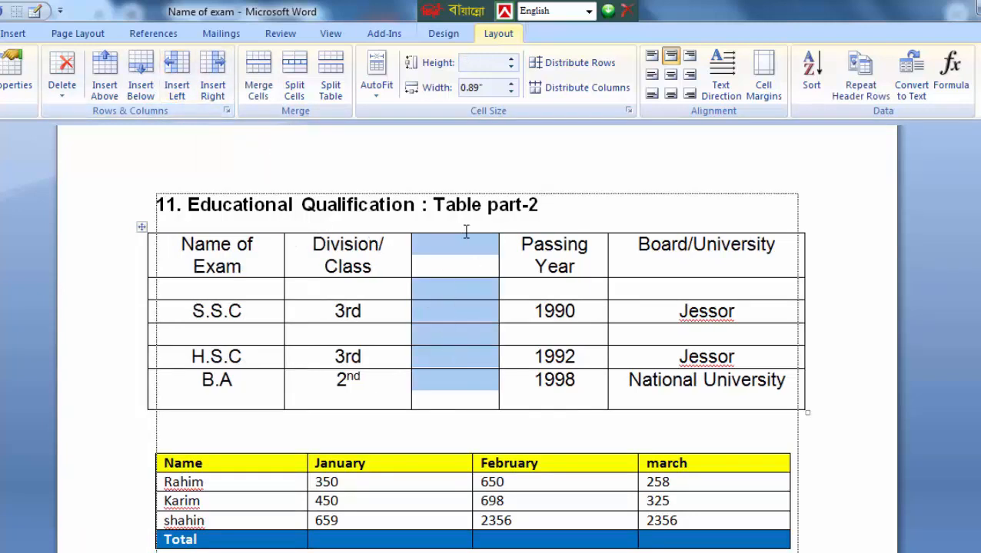
left_click(454, 311)
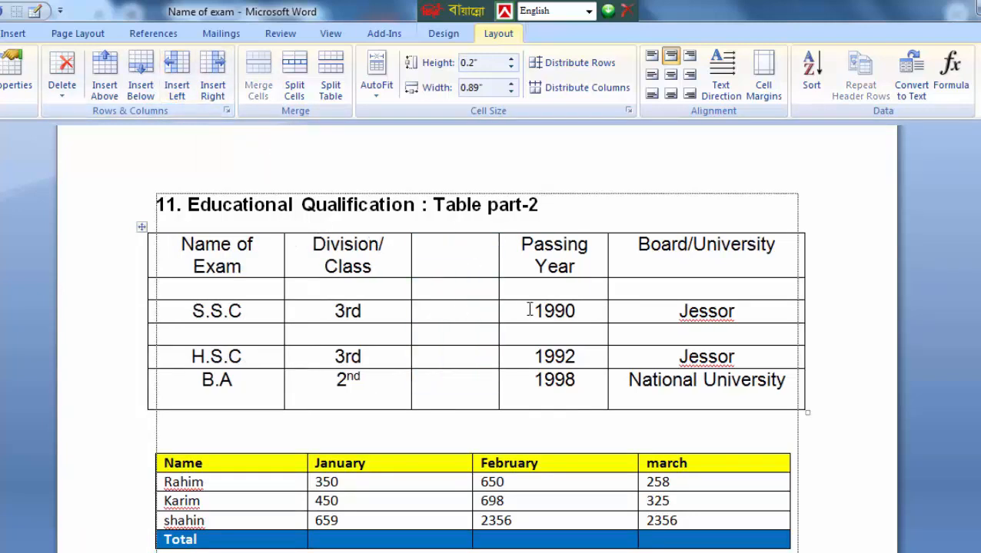
Insert a blank column between the Passing Year and Board/University columns
left_click(577, 311)
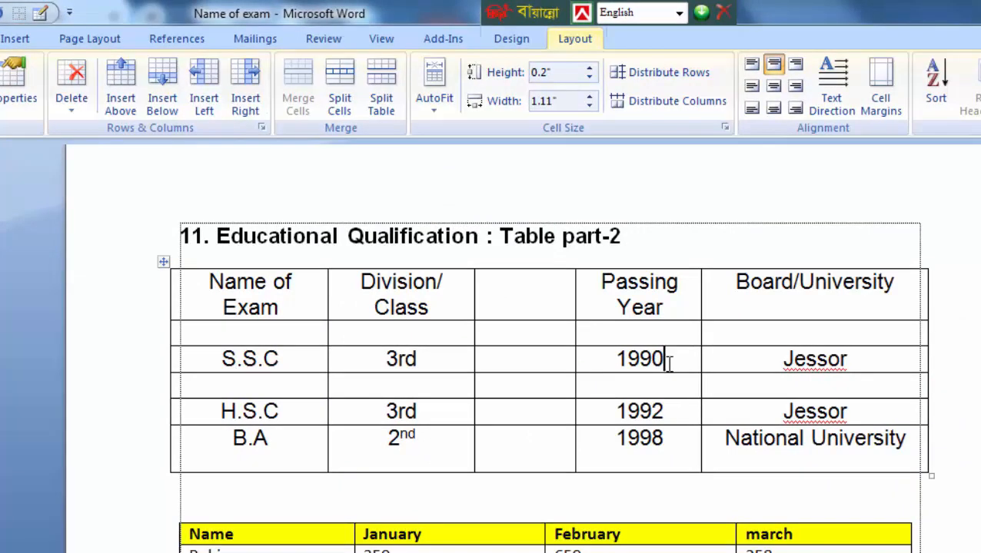
left_click(245, 86)
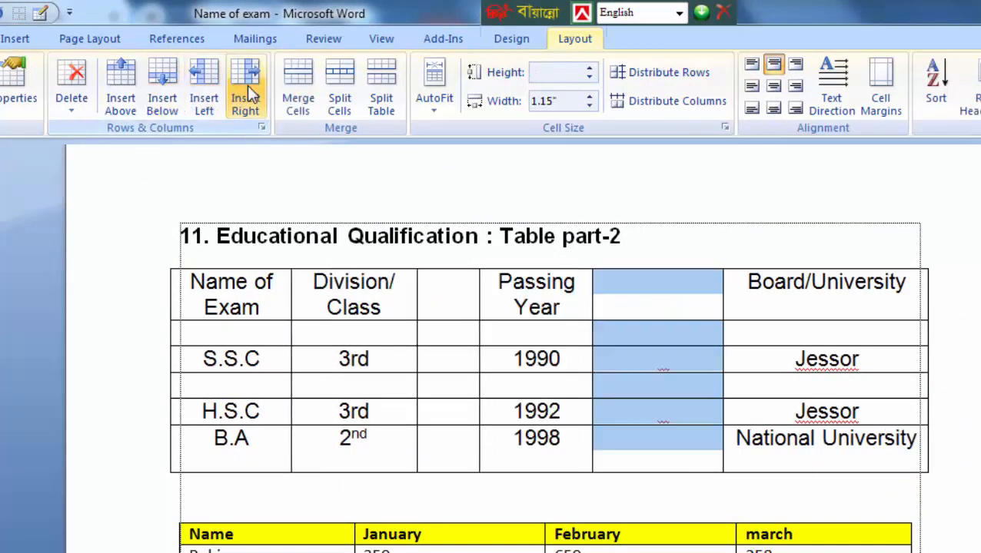
left_click(683, 387)
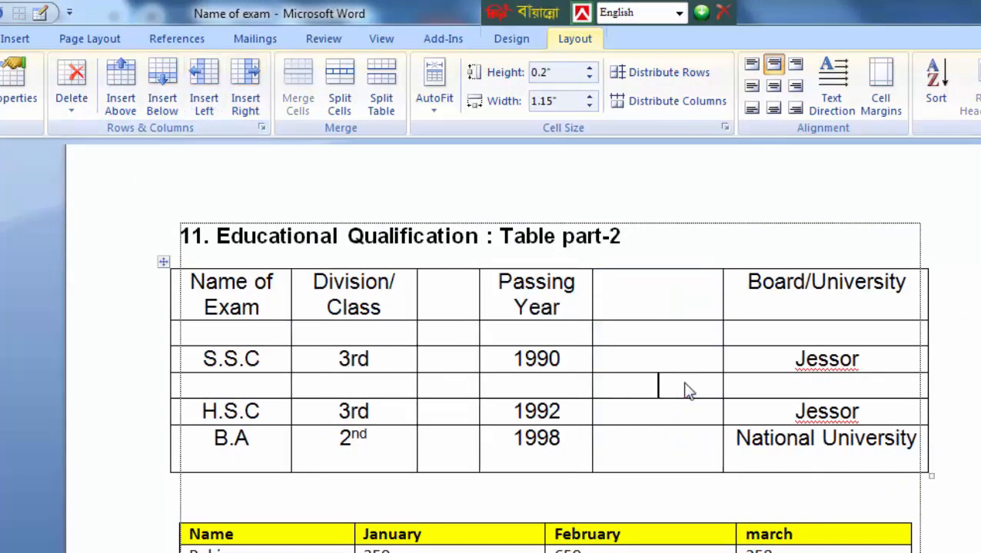
Merge all cells of the blank column between Passing Year and Board/University into one cell
left_click_drag(650, 305, 650, 453)
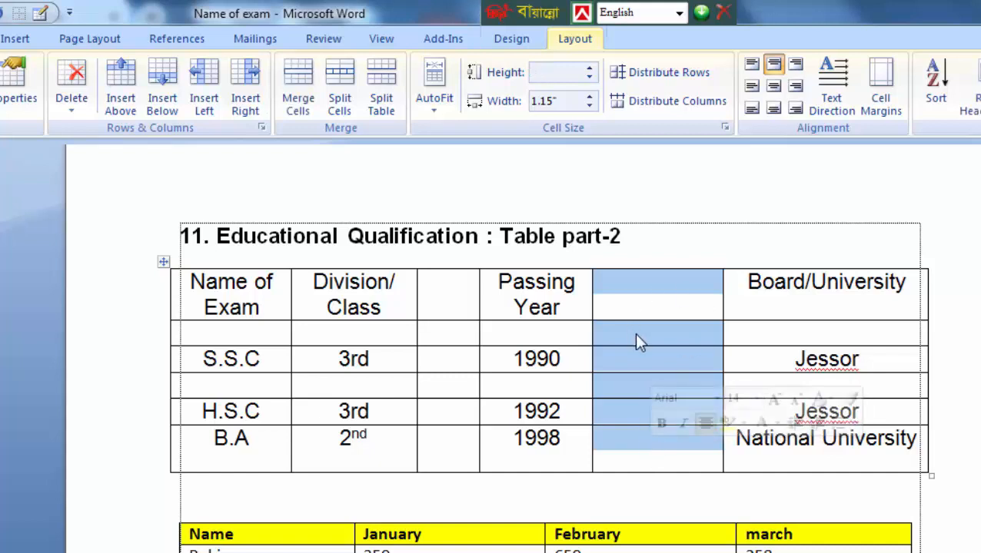
left_click(657, 329)
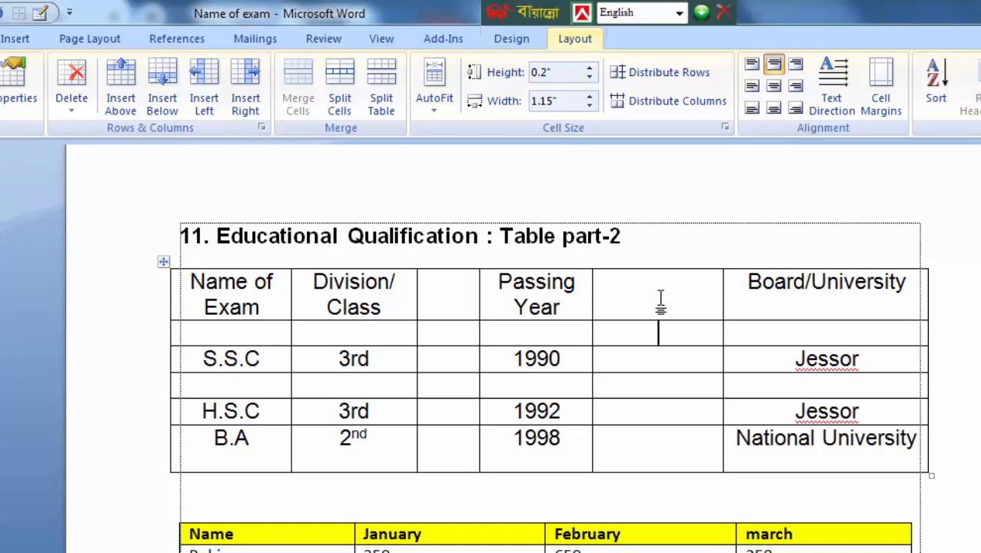
left_click_drag(659, 302, 658, 439)
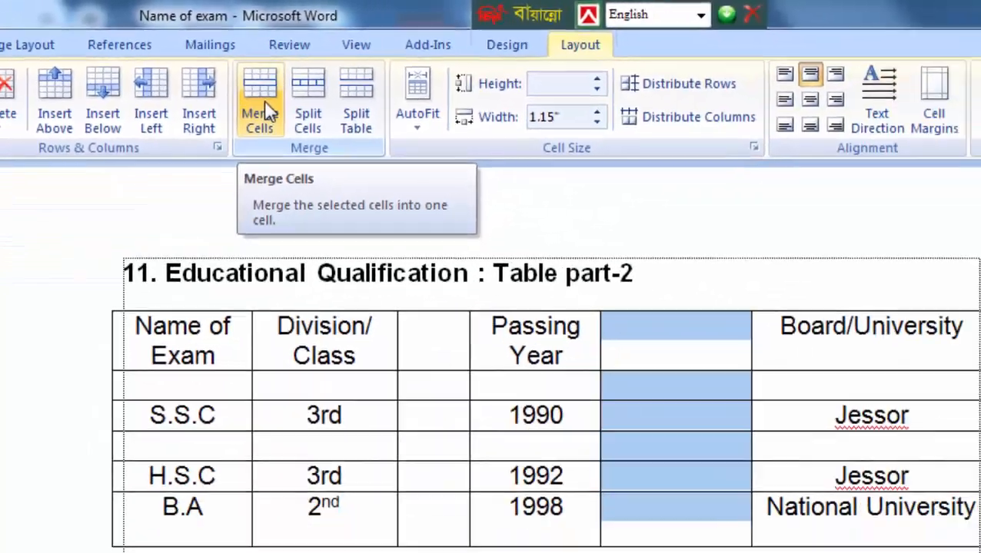
left_click(264, 100)
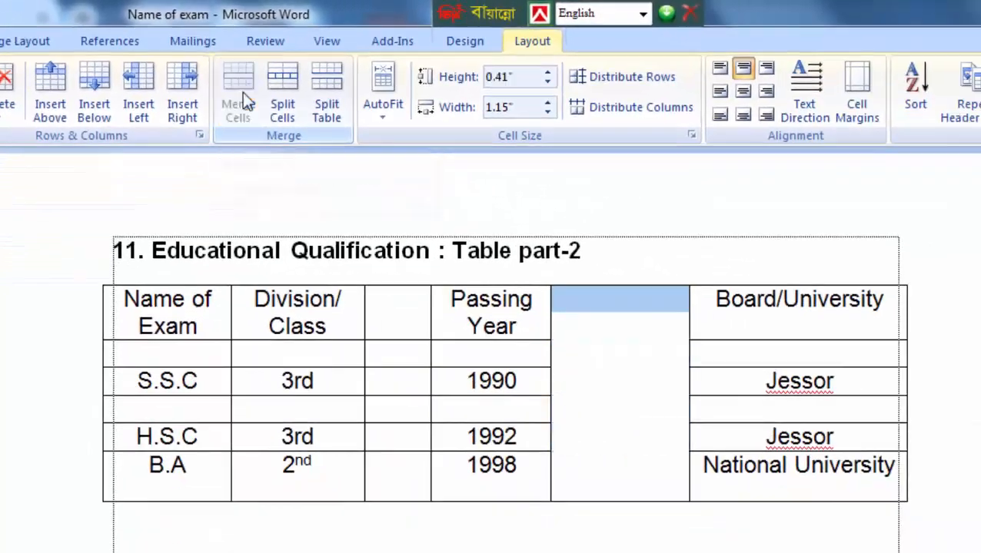
Delete the merged blank column between Passing Year and Board/University
left_click(674, 334)
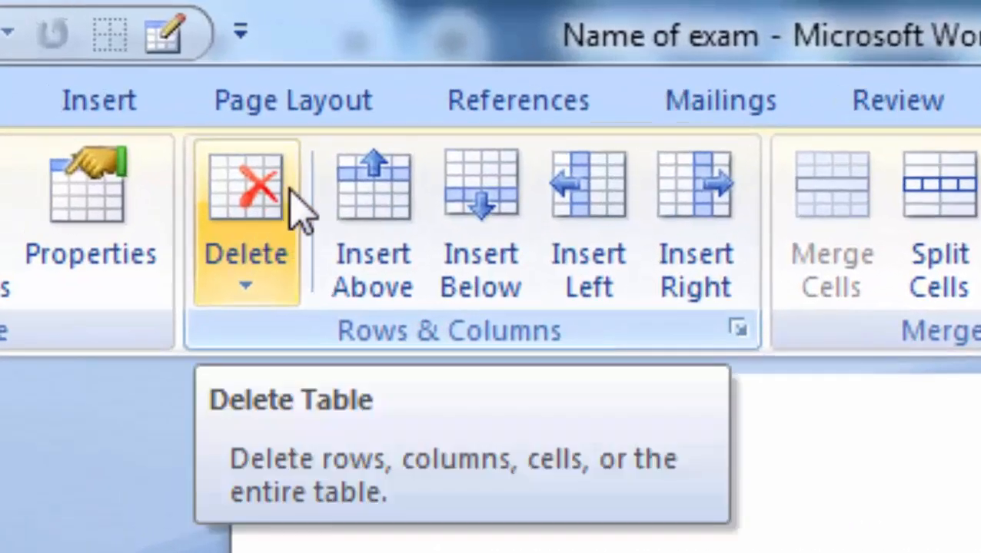
left_click(285, 235)
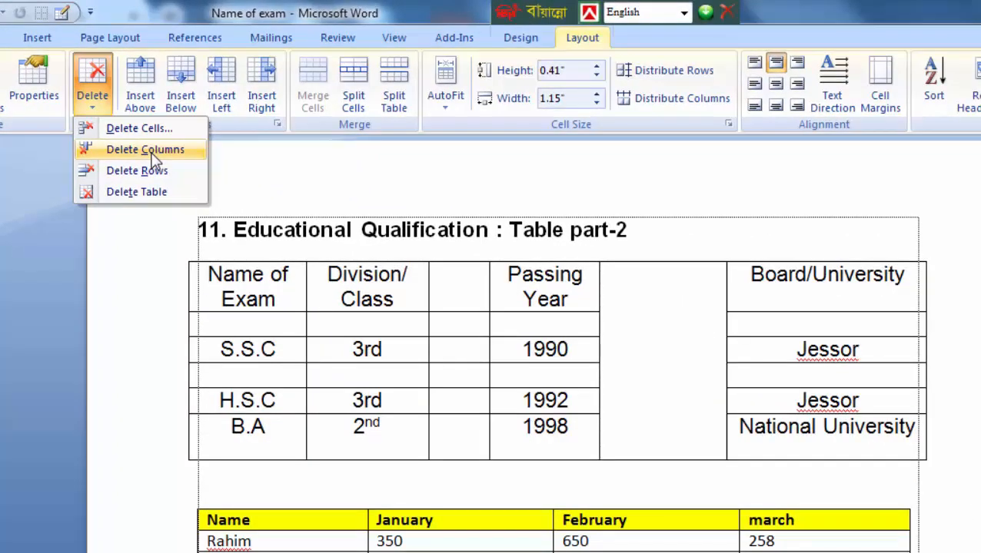
left_click(152, 155)
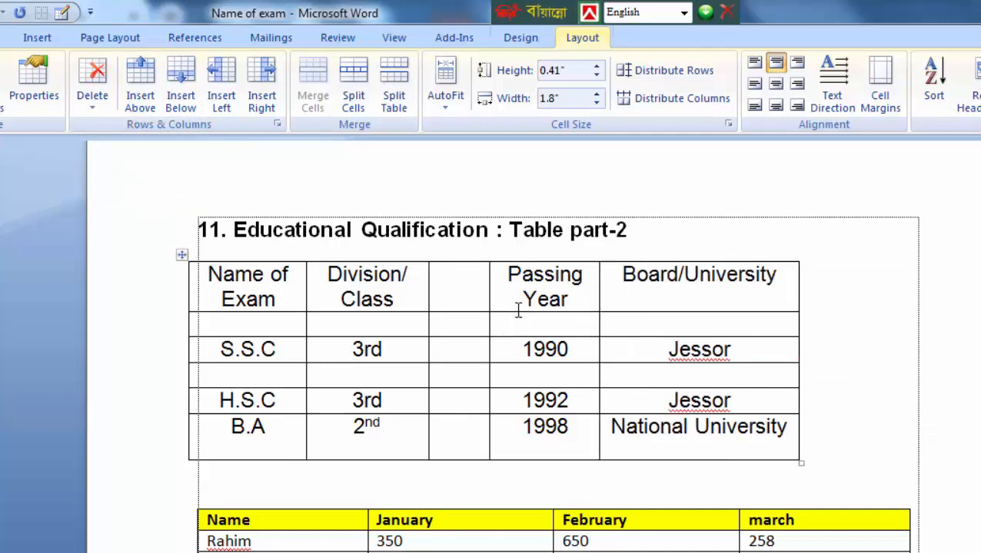
Delete the blank row directly below the header row of the Educational Qualification table
left_click(446, 329)
left_click(280, 324)
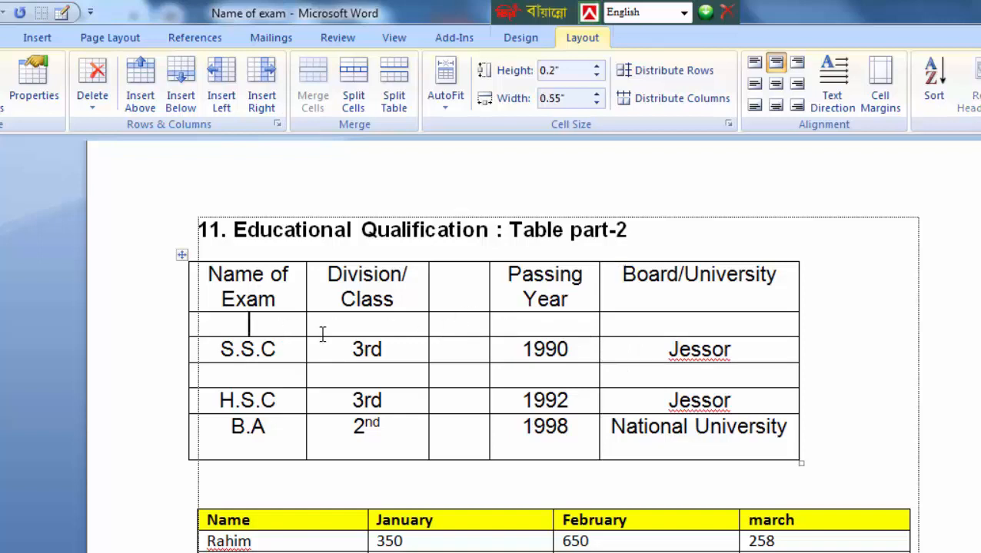
left_click_drag(322, 334, 706, 328)
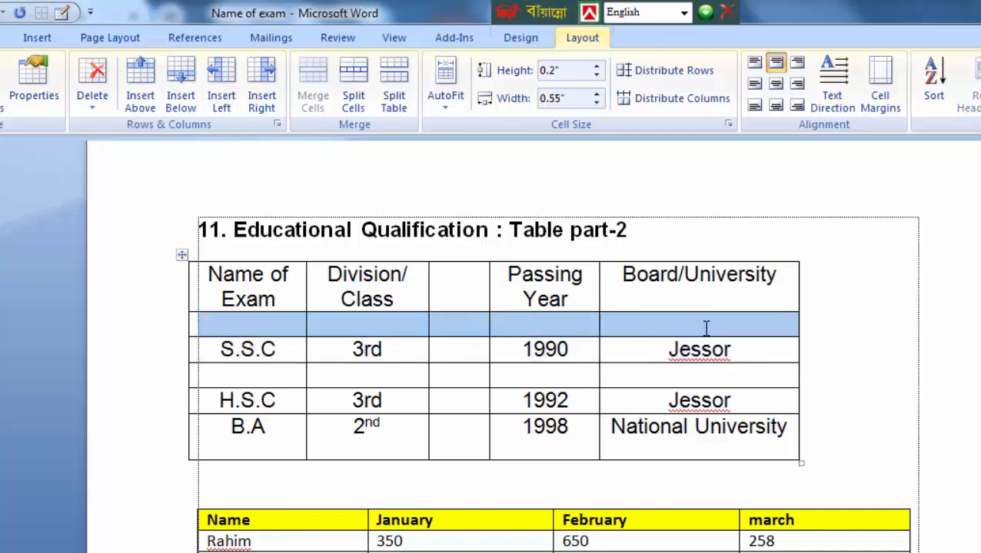
left_click(466, 328)
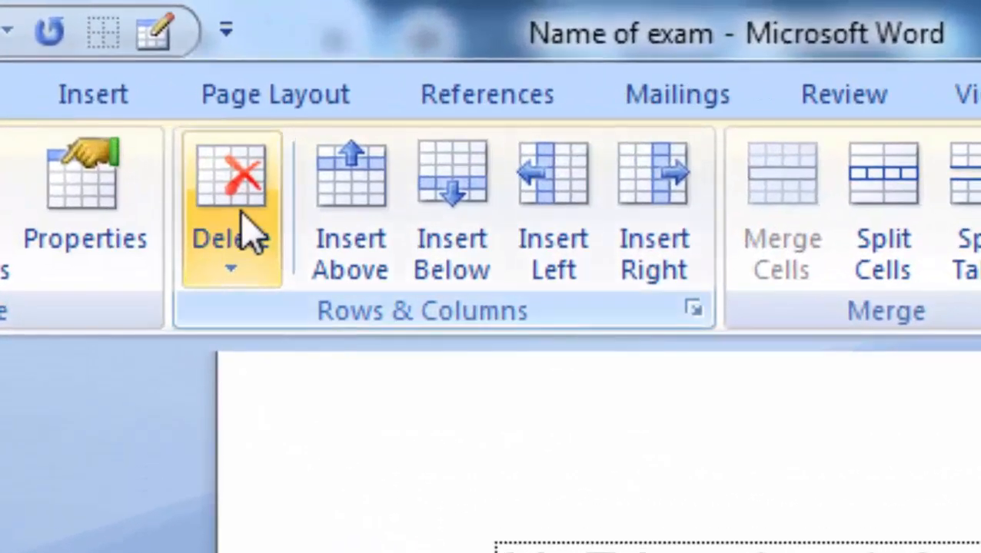
left_click(101, 93)
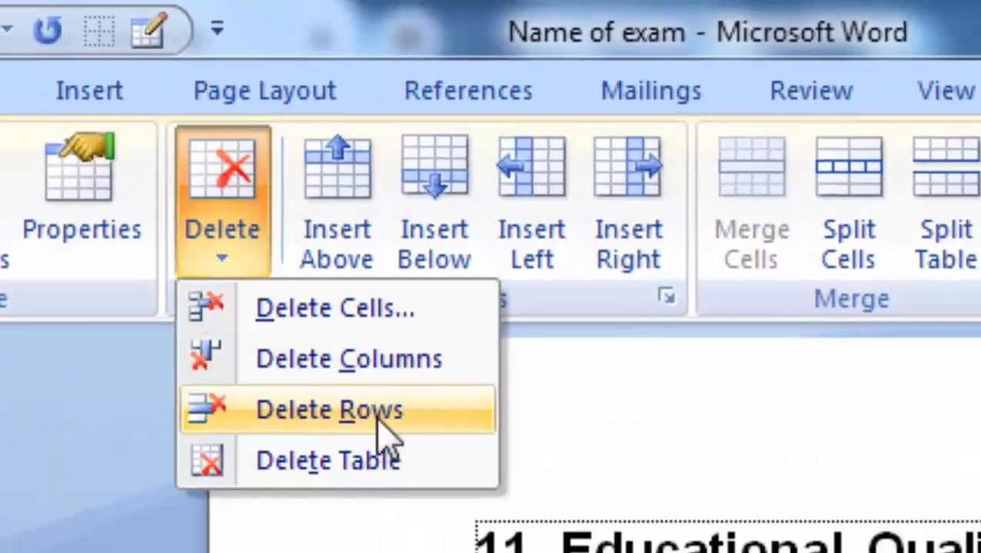
left_click(378, 424)
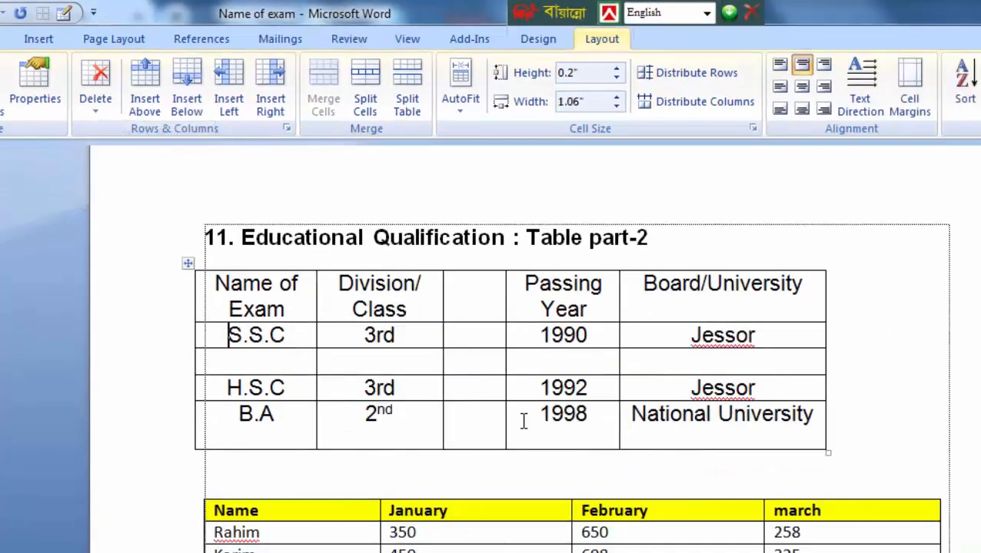
Delete the entire Educational Qualification table and undo the deletion
left_click(475, 388)
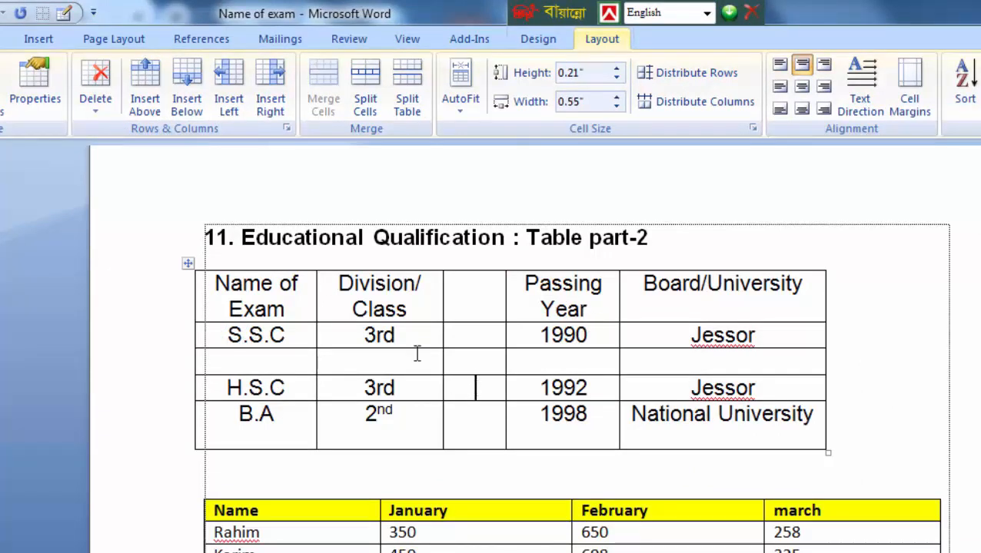
left_click(97, 91)
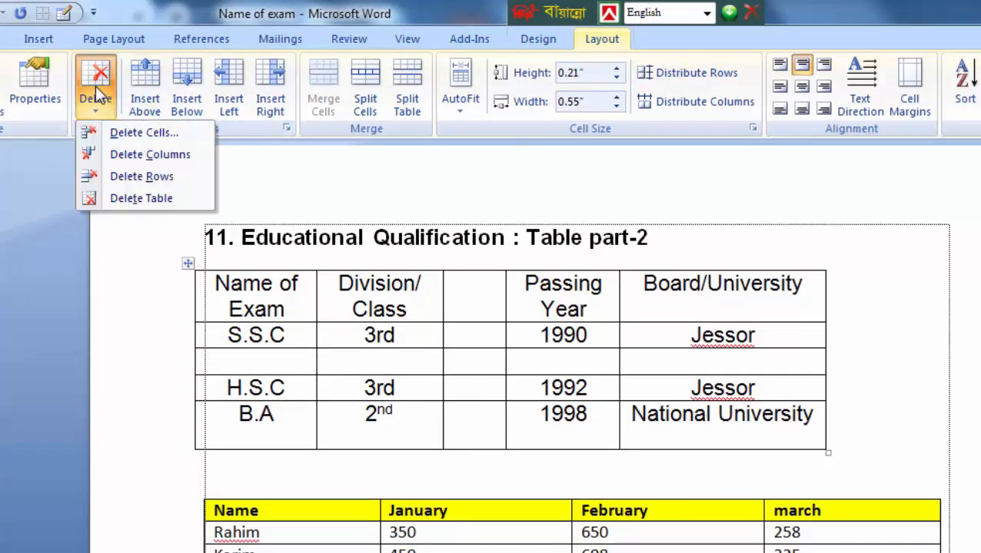
left_click(176, 199)
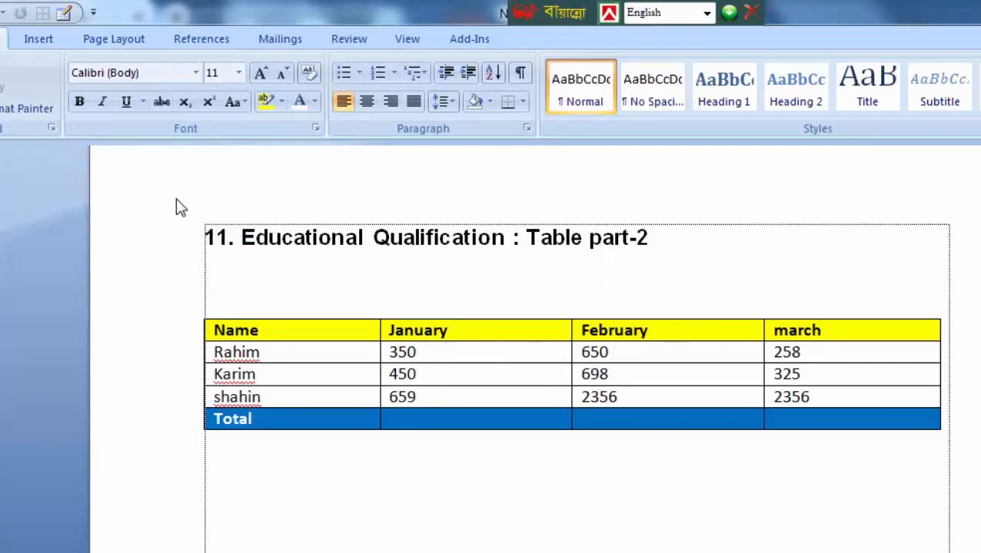
key("ctrl+z")
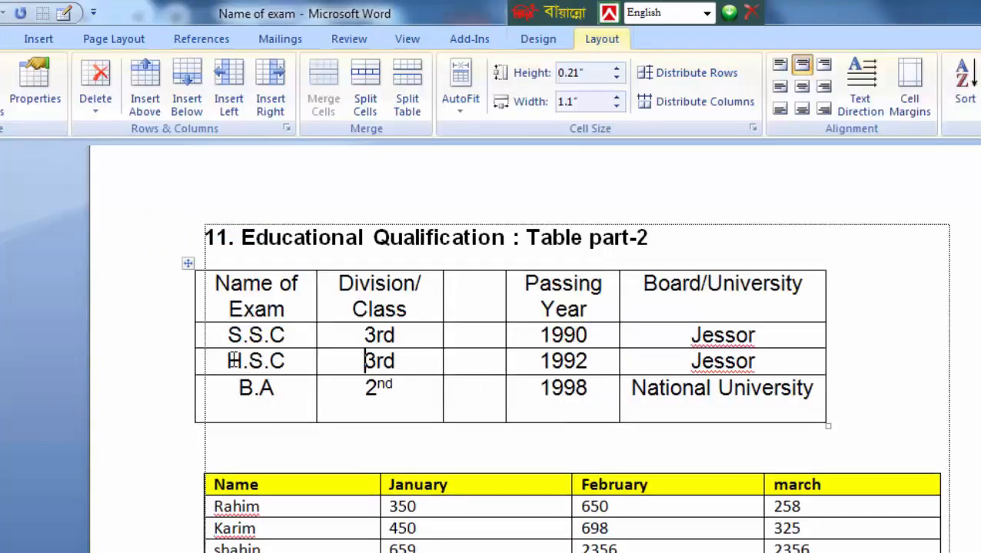
Rotate the text in the S.S.C and H.S.C cells to run vertically and centre it both ways within the cells
mouse_move(297, 335)
left_mouse_down()
mouse_move(296, 349)
mouse_move(304, 344)
left_mouse_up()
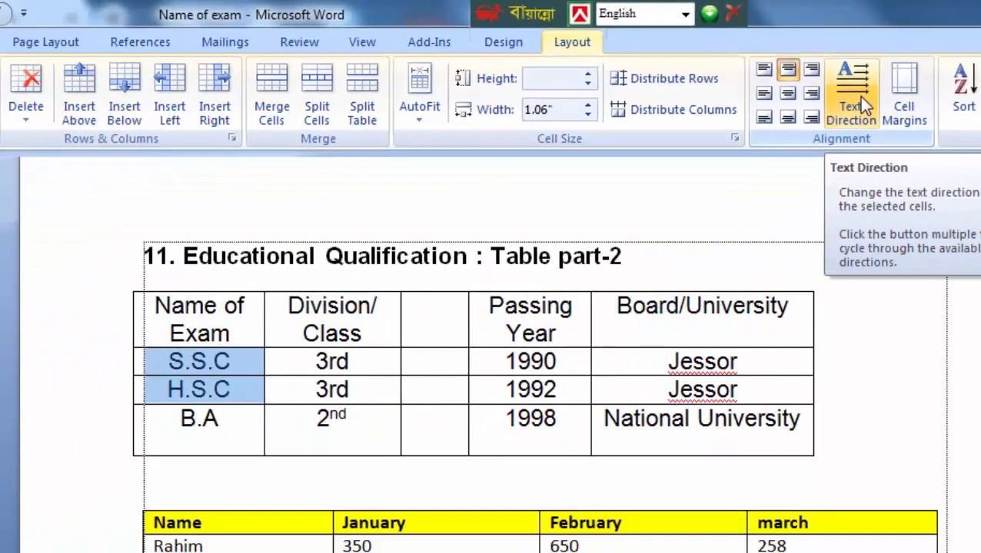
left_click(682, 243)
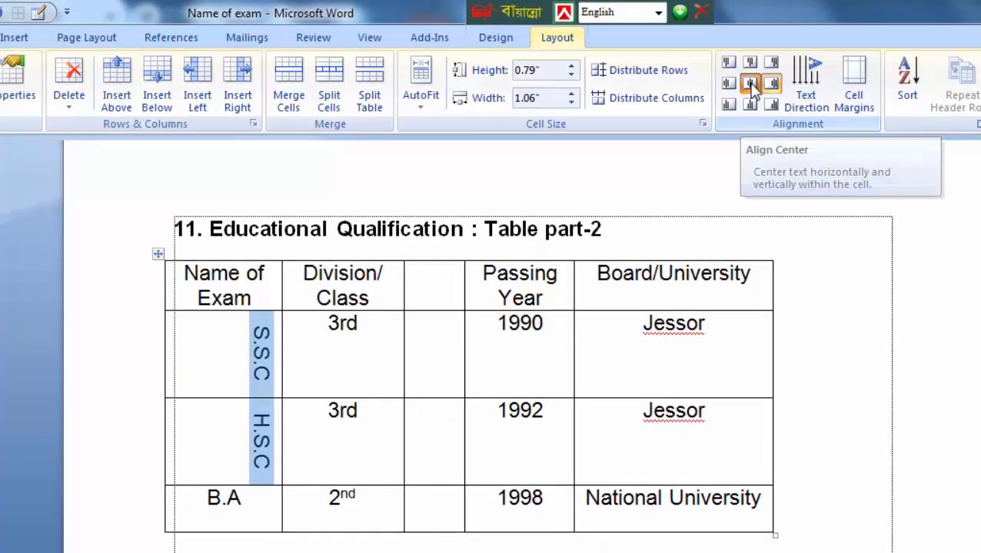
left_click(751, 85)
Insert the formula =SUM(ABOVE) in the January cell of the Total row in the monthly figures table
scroll(685, 403, "down", 4)
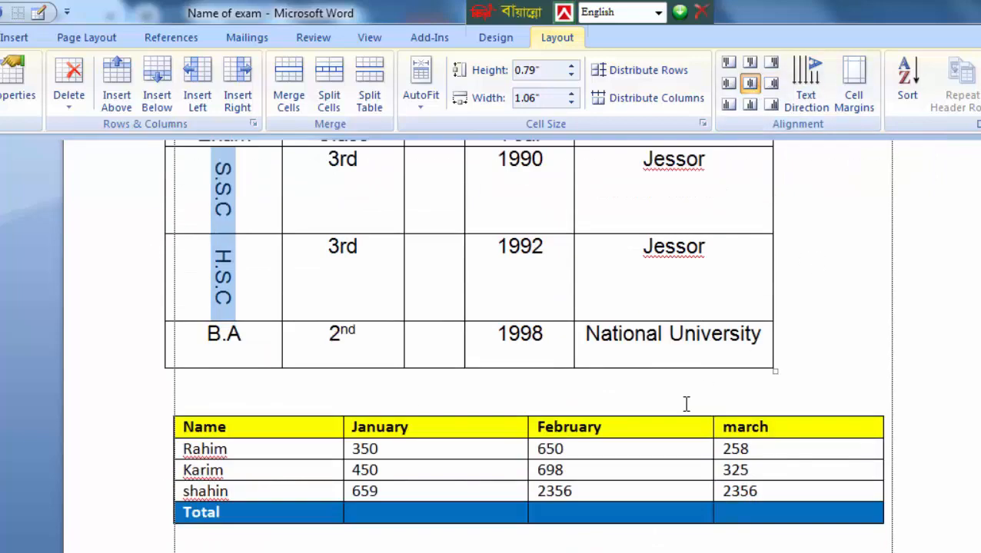
scroll(575, 431, "down", 1)
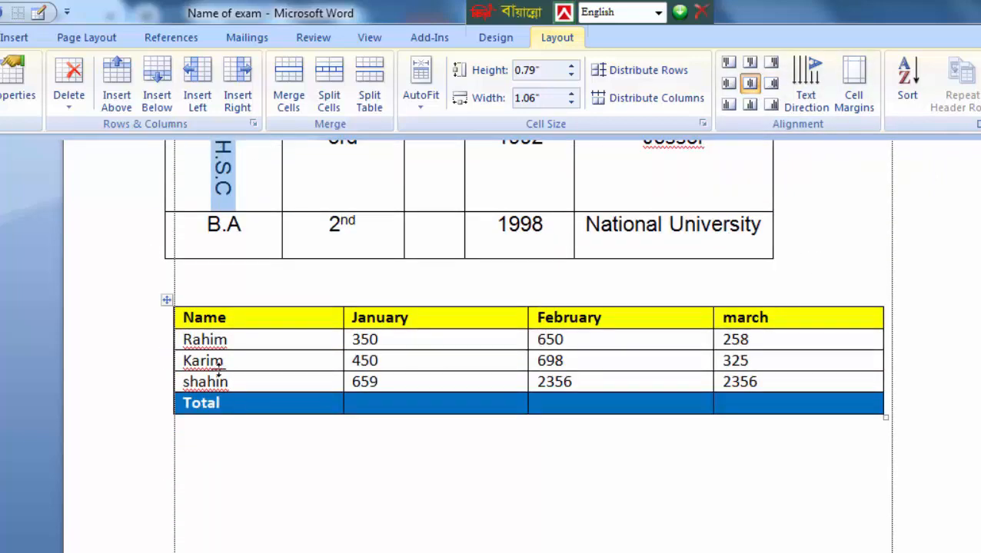
scroll(457, 324, "down", 1)
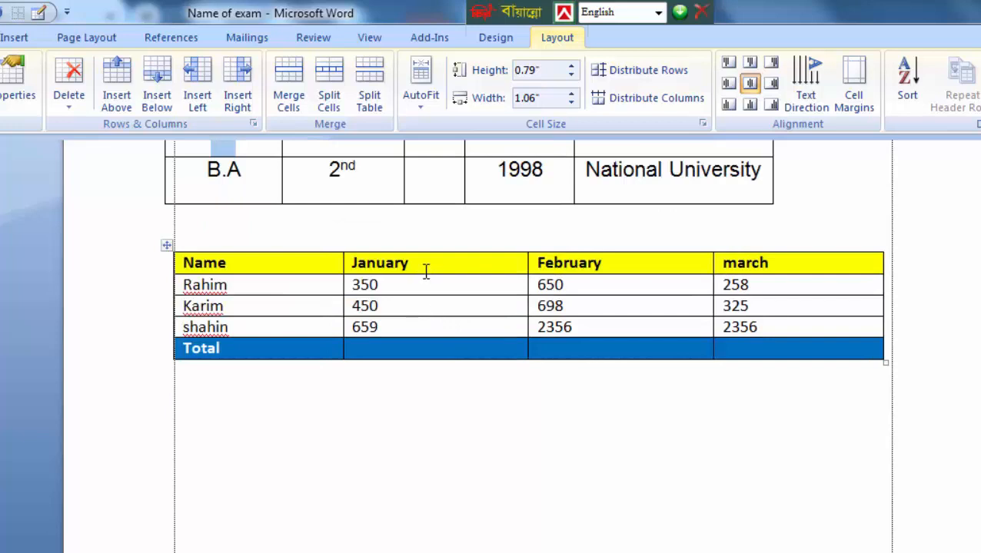
left_click_drag(426, 271, 400, 342)
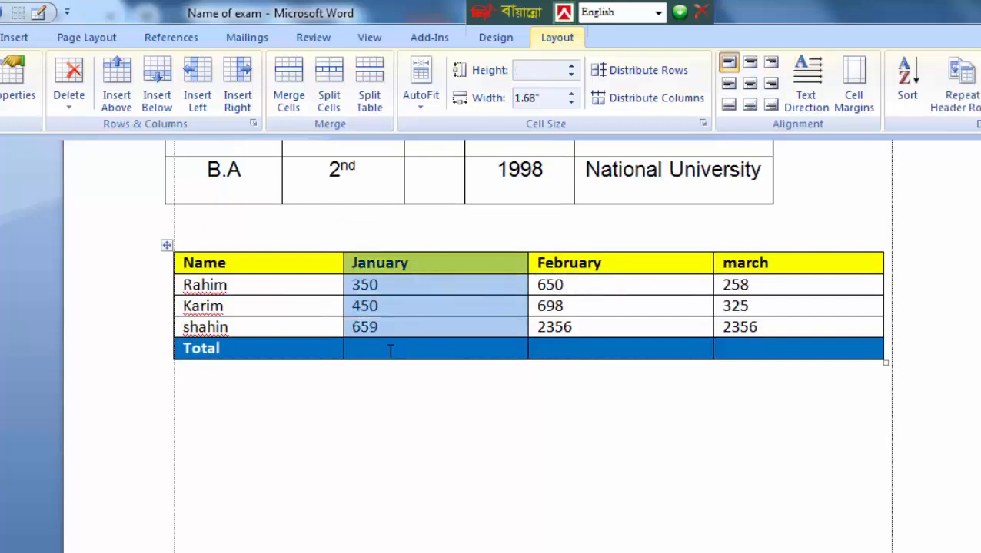
left_click(390, 351)
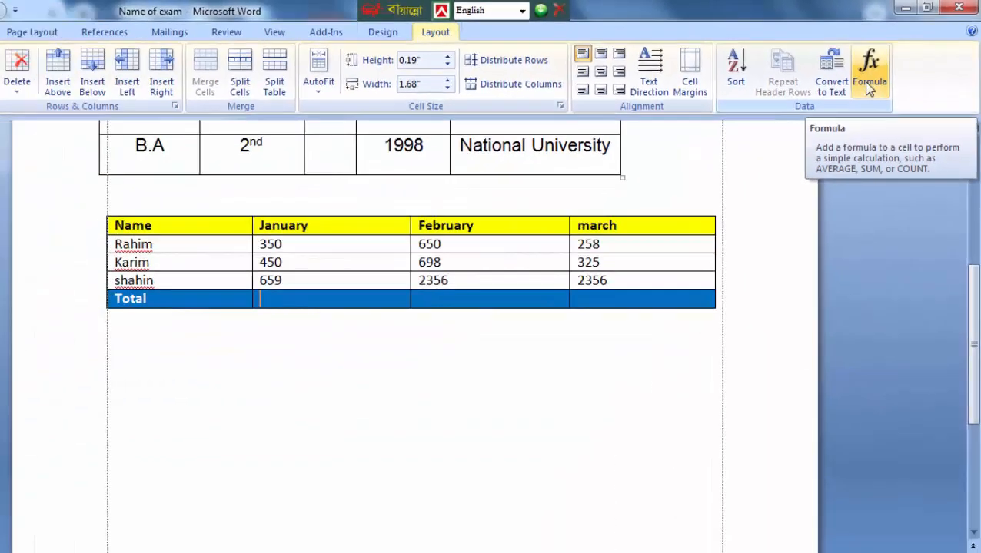
left_click(869, 69)
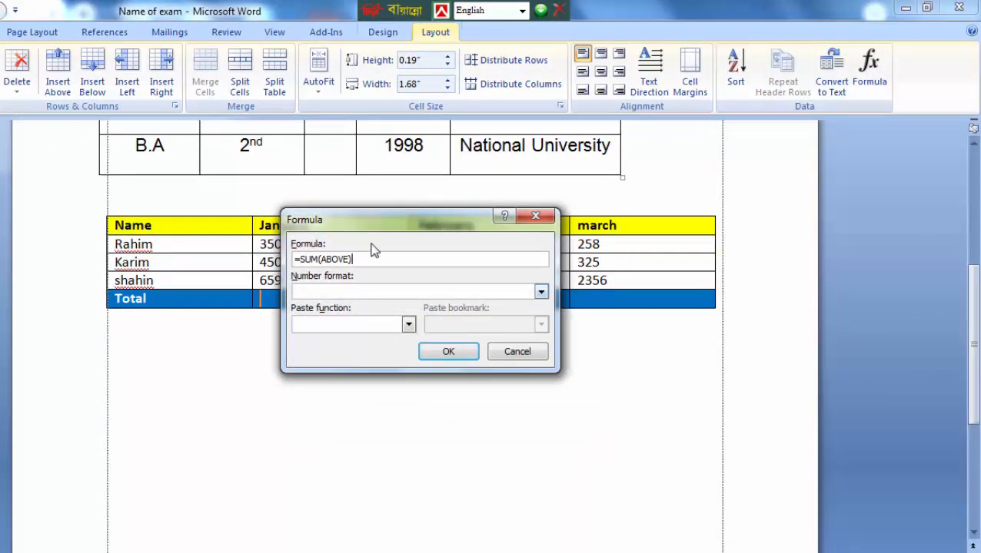
left_click_drag(398, 223, 529, 198)
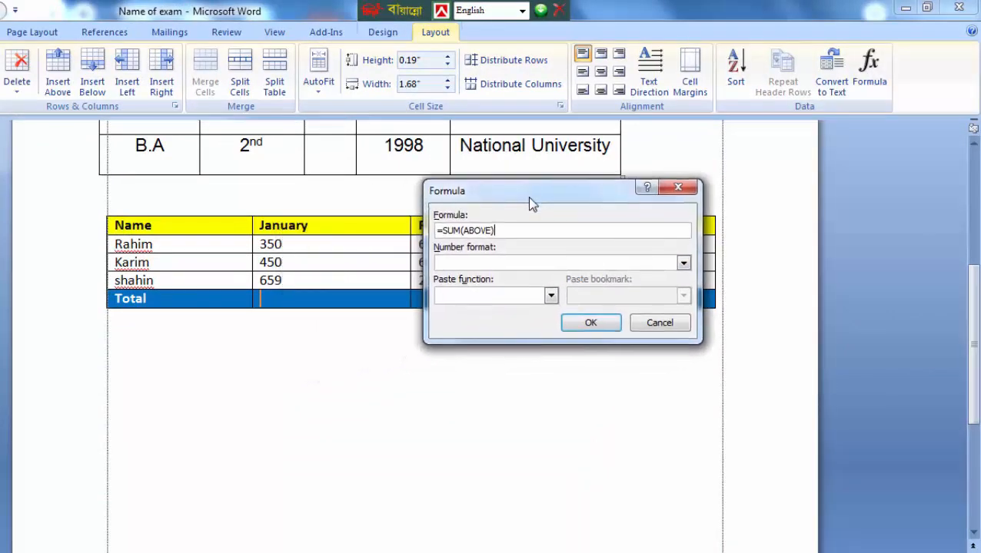
left_click(591, 322)
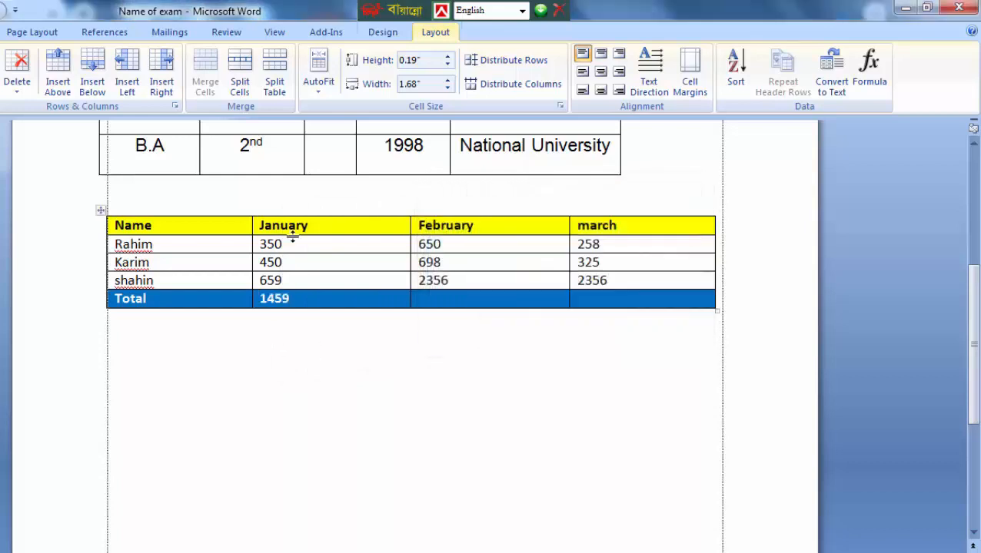
Insert the formula =SUM(ABOVE) in the February cell of the Total row
left_click(435, 305)
left_click(870, 69)
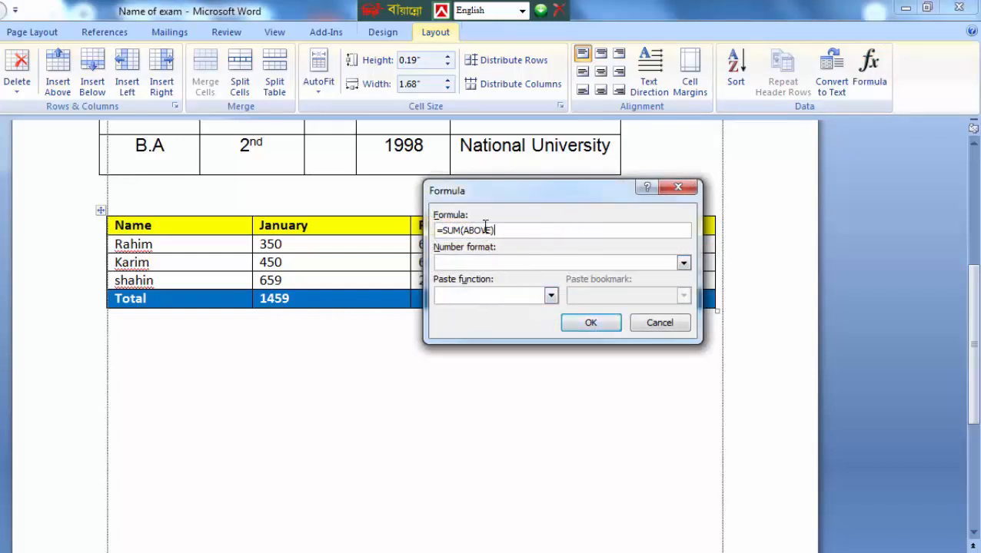
left_click(590, 323)
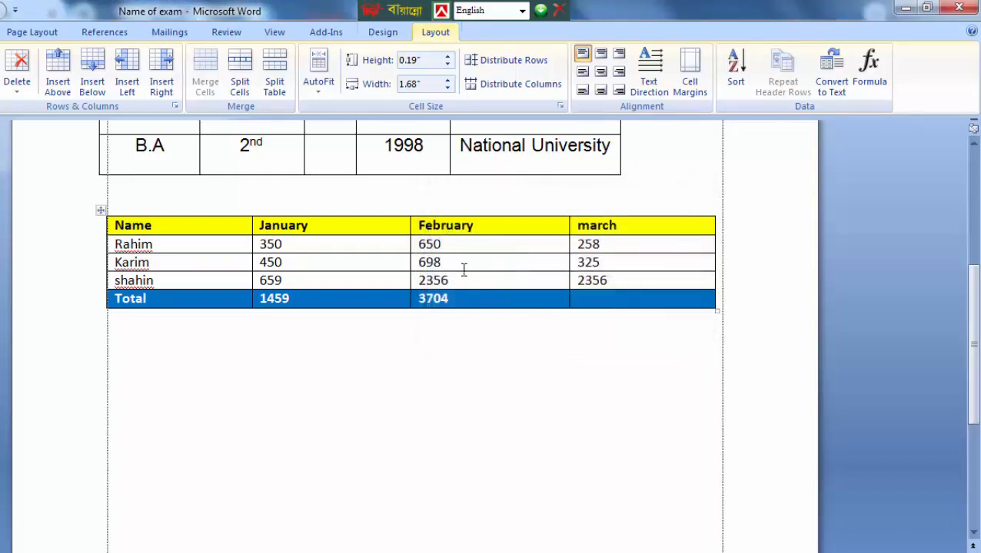